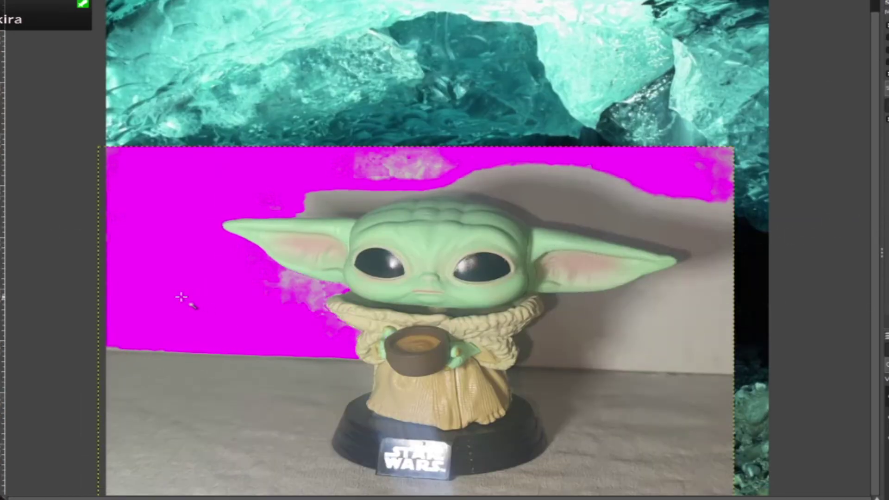
Step: Fuzzy-select the grey wall and floor around the figure and delete them
click(181, 299)
key(Delete)
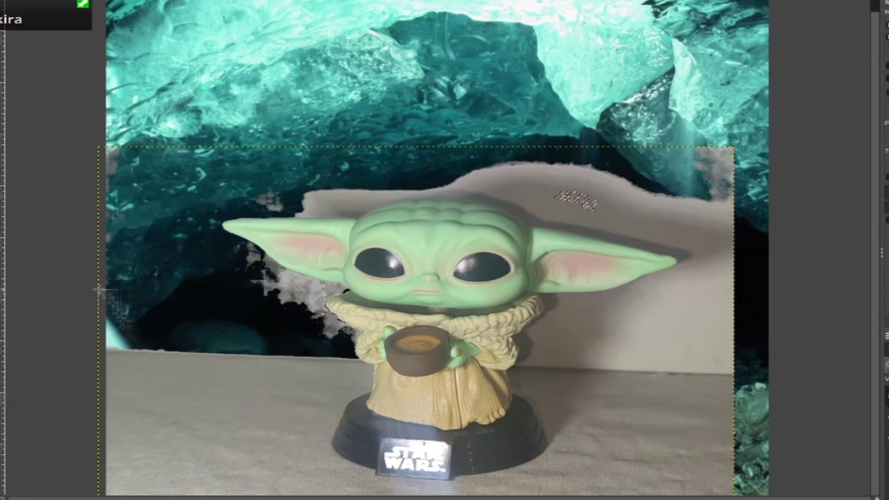
key(Delete)
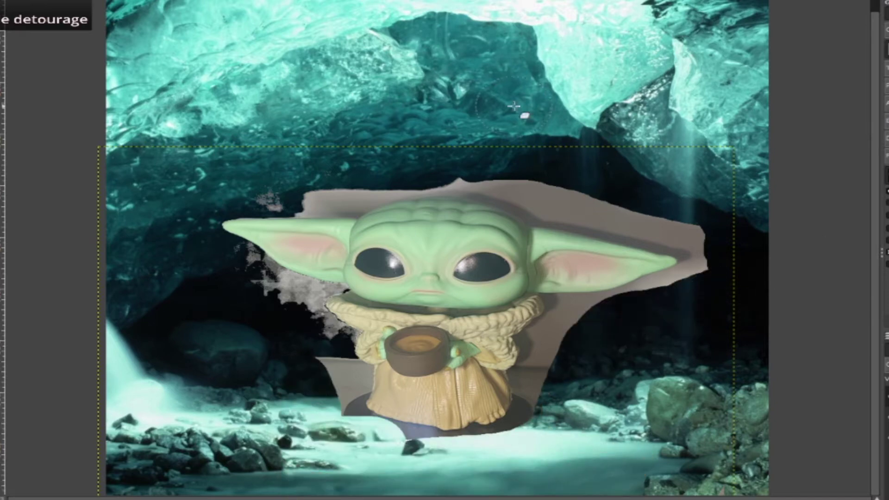
Step: Delete the grey patch above the head and select the dark area right of the figure
click(578, 204)
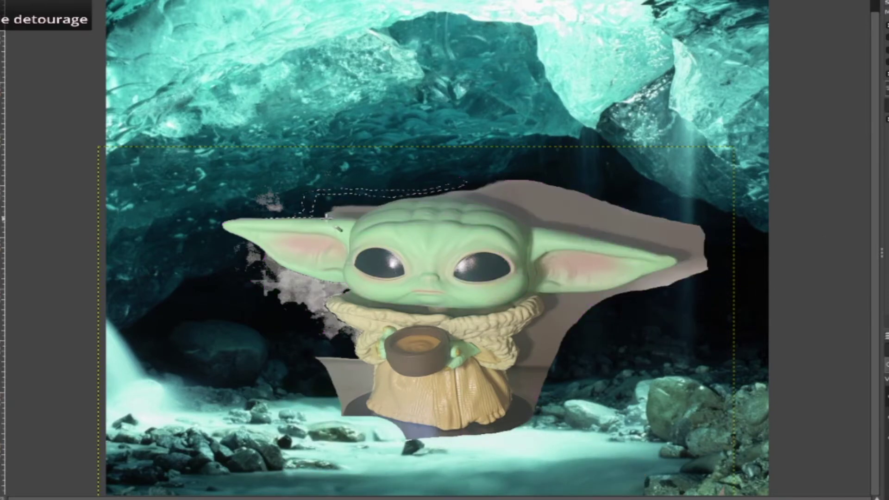
key(Delete)
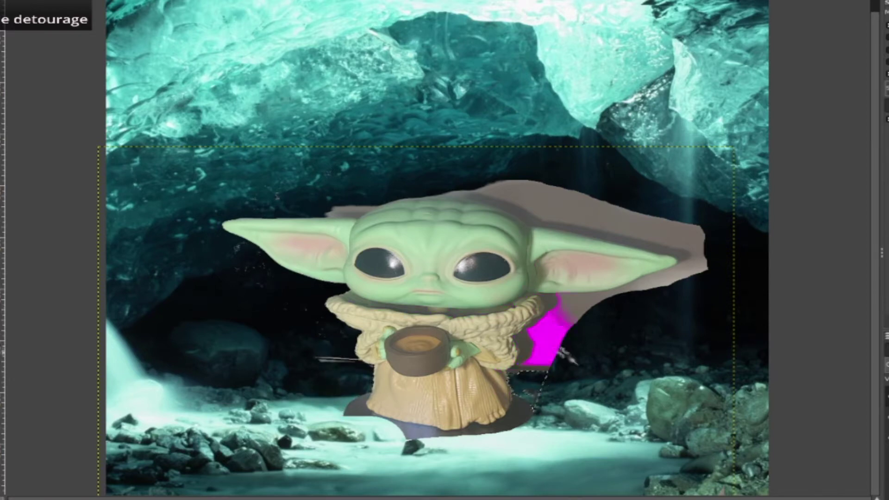
drag(562, 353, 574, 334)
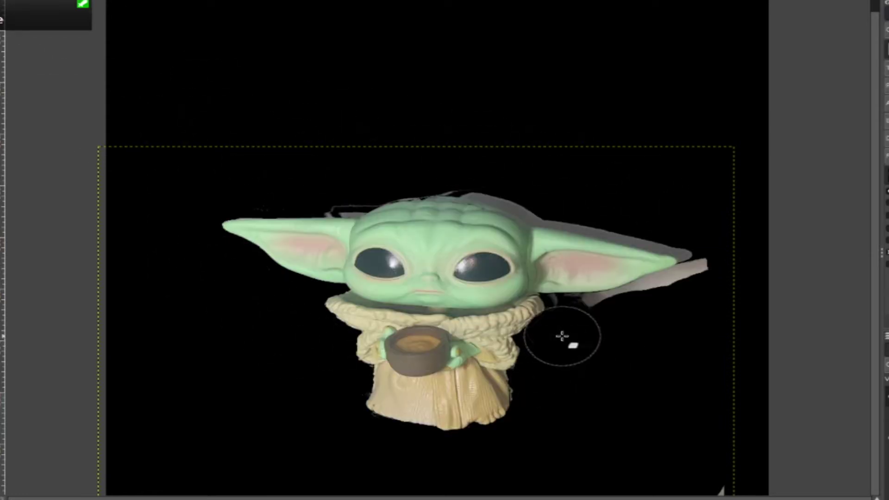
Step: Erase the grey shadow fringe around the head and along the right ear
drag(631, 302, 615, 295)
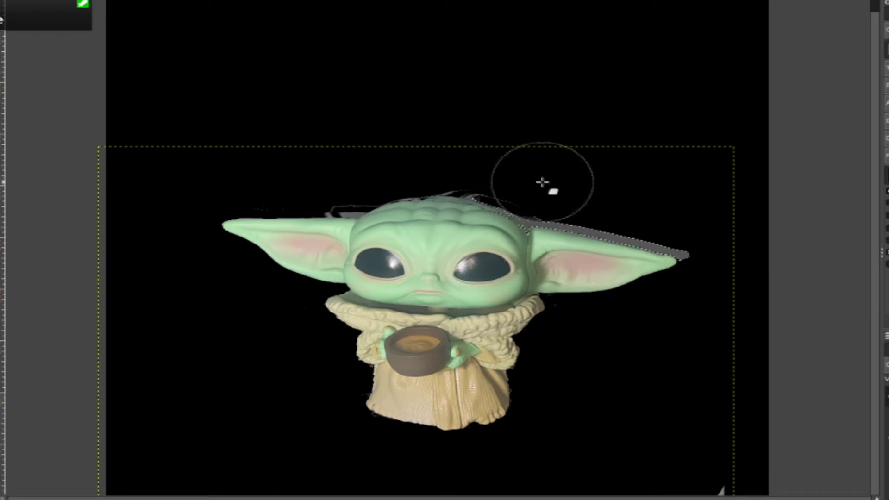
drag(541, 182, 586, 206)
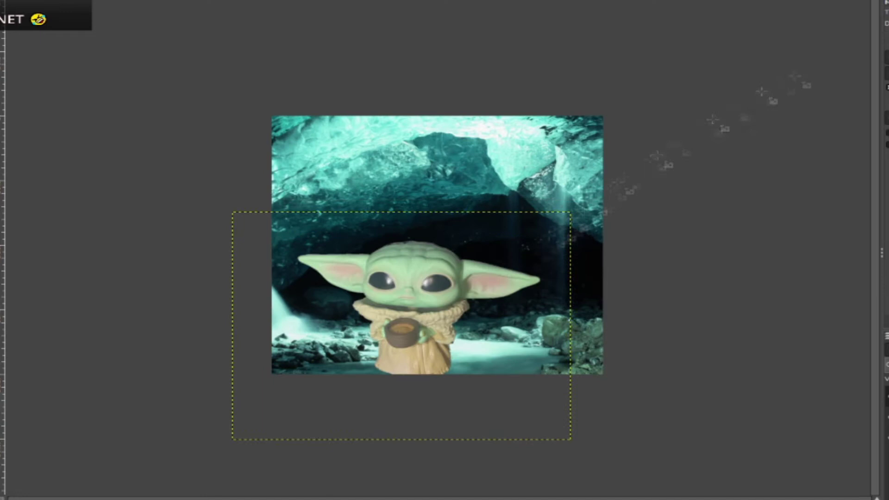
Step: Darken the cave background layer in Levels by raising the input and output black points
right_click(435, 319)
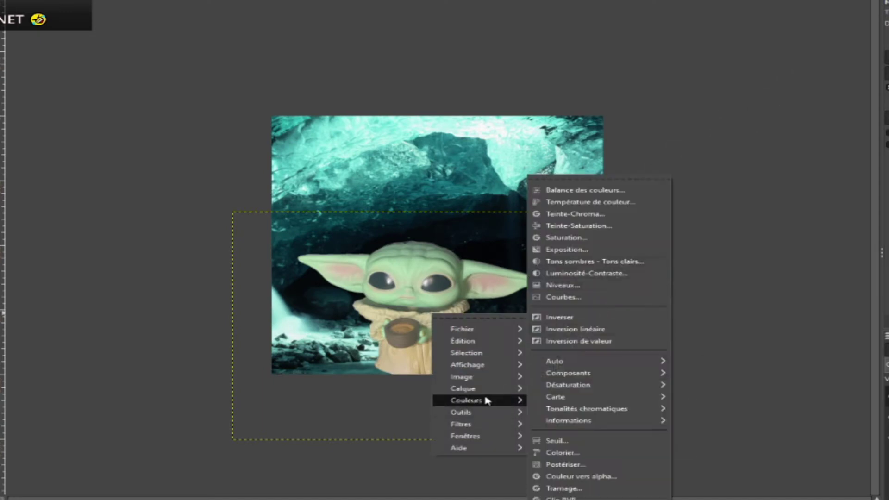
click(595, 288)
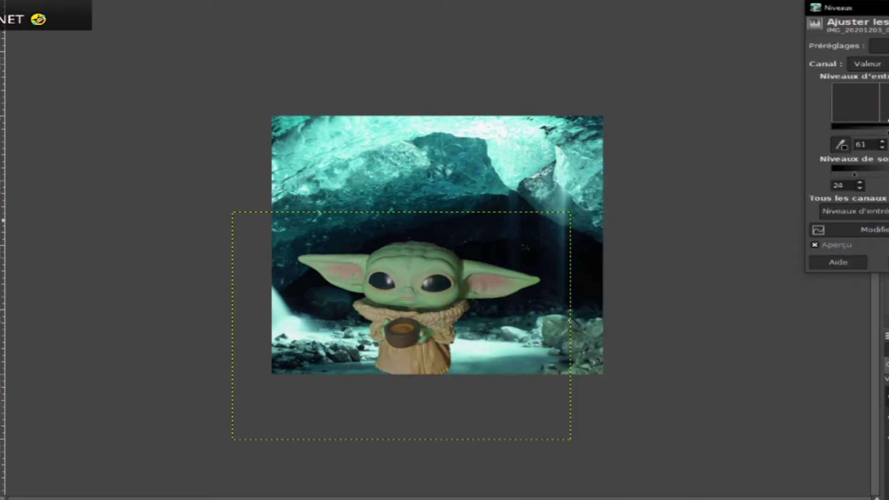
key(Page_Down)
drag(832, 130, 850, 131)
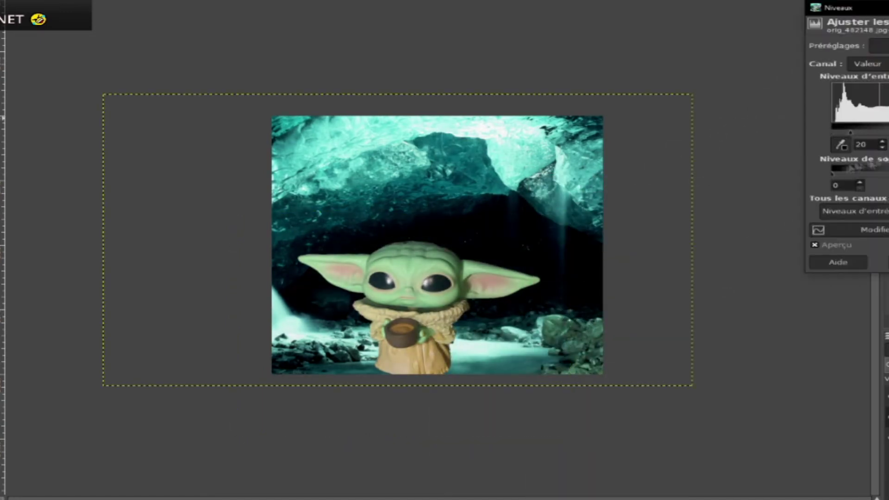
drag(832, 173, 844, 174)
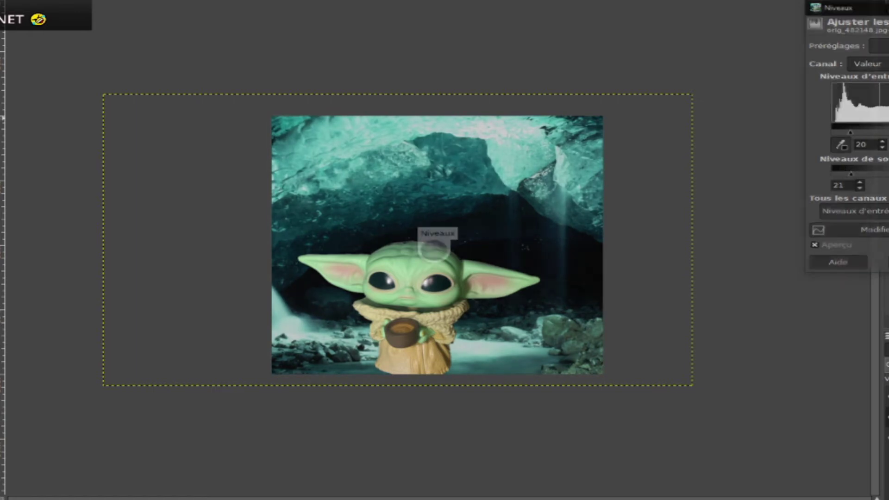
key(Return)
right_click(839, 26)
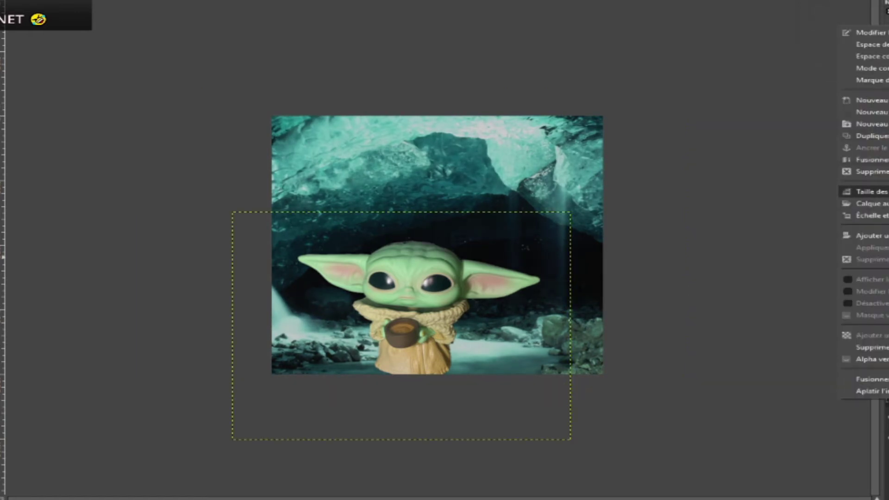
right_click(426, 332)
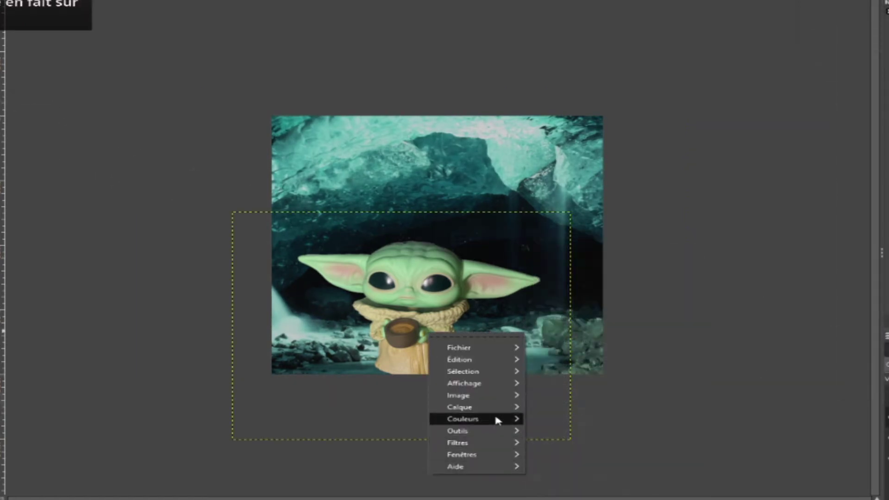
click(588, 453)
click(870, 228)
key(Escape)
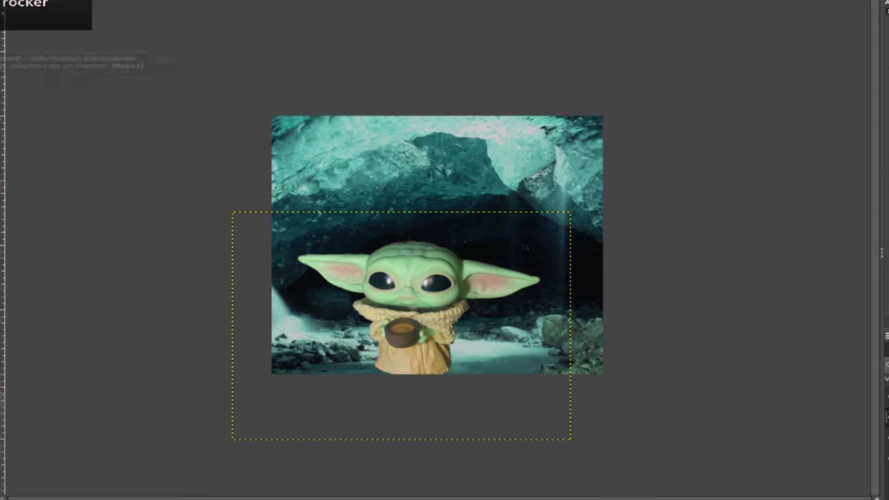
Step: Skew the shadow copy's corners with Handle Transform and flatten it along the ground
click(233, 212)
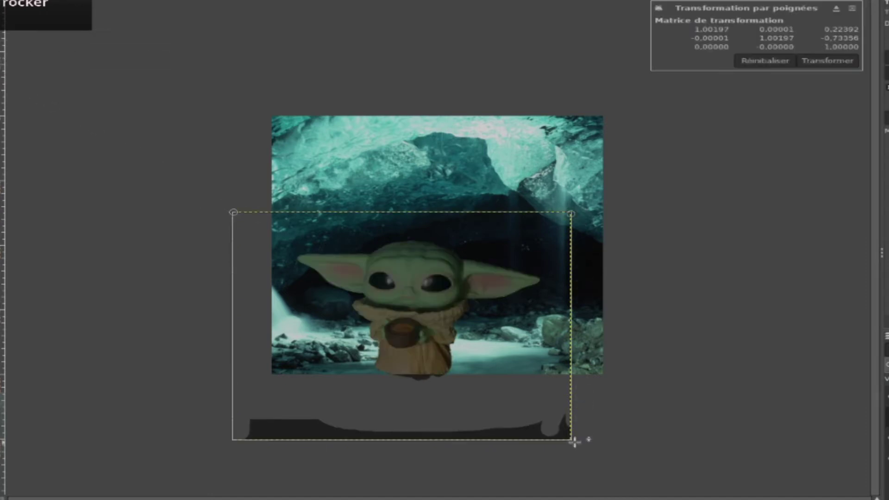
drag(230, 441, 233, 405)
drag(573, 441, 560, 407)
drag(571, 213, 513, 323)
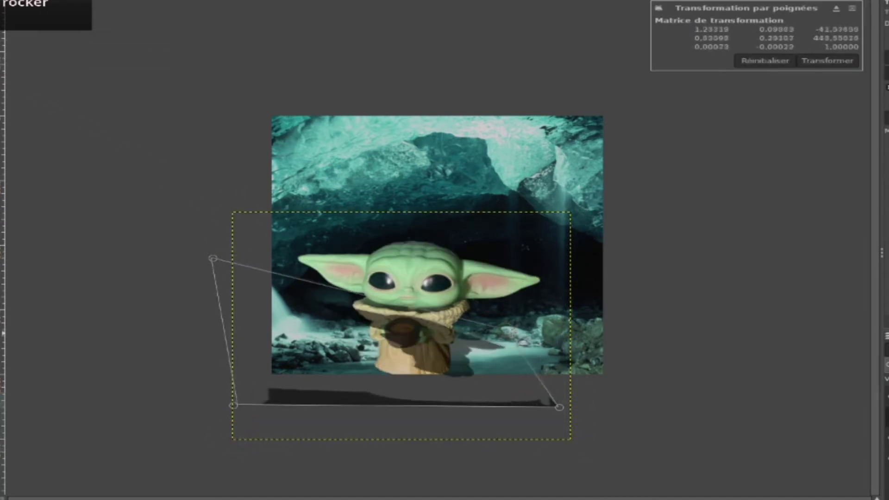
mouse_move(233, 212)
mouse_down()
mouse_move(176, 291)
mouse_move(218, 309)
mouse_up()
drag(561, 413, 596, 383)
drag(233, 405, 248, 426)
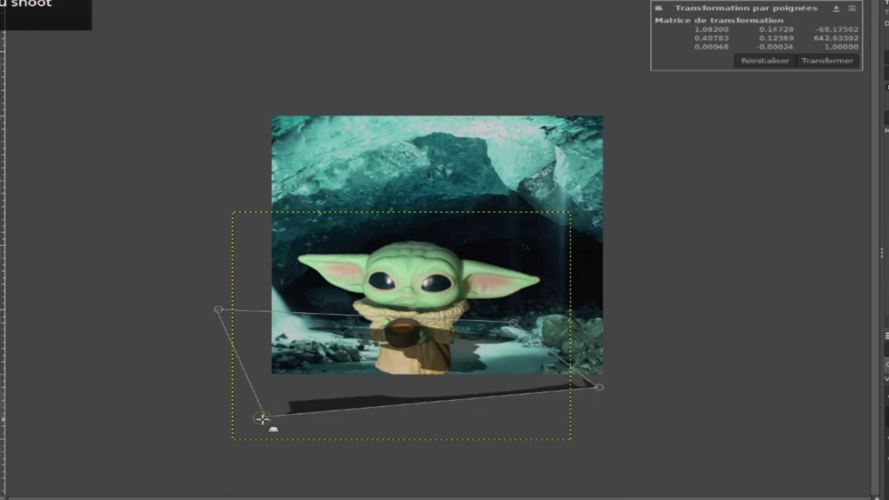
drag(596, 383, 536, 384)
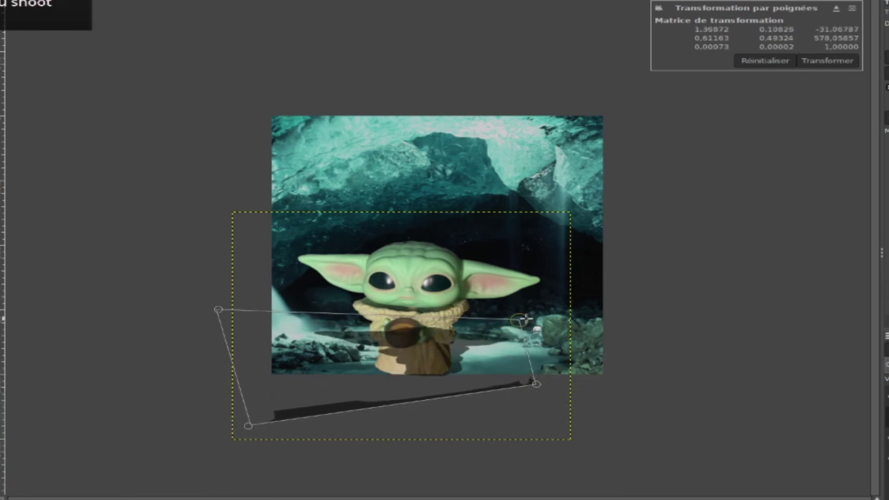
Step: Stretch the shadow rightward, fine-tune its perspective corners, and apply the transform
drag(520, 320, 524, 310)
drag(249, 426, 242, 435)
mouse_move(536, 384)
mouse_down()
mouse_move(561, 382)
mouse_move(514, 377)
mouse_up()
drag(218, 309, 206, 292)
drag(524, 310, 531, 304)
drag(514, 377, 542, 393)
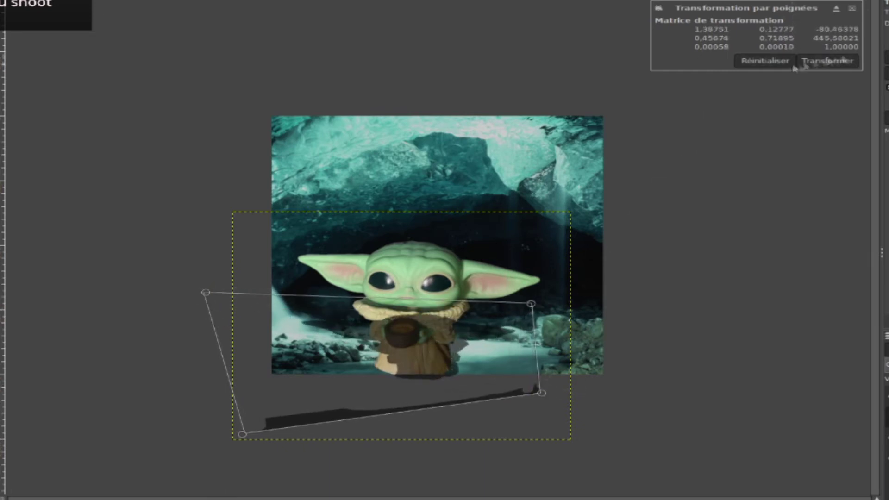
click(804, 63)
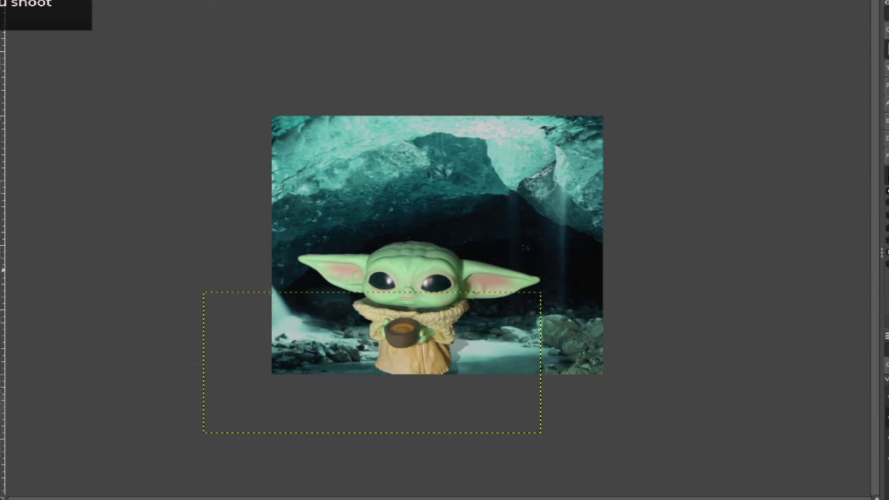
Step: Reshape the shadow again into a wider trapezoid stretched diagonally across the floor
click(203, 291)
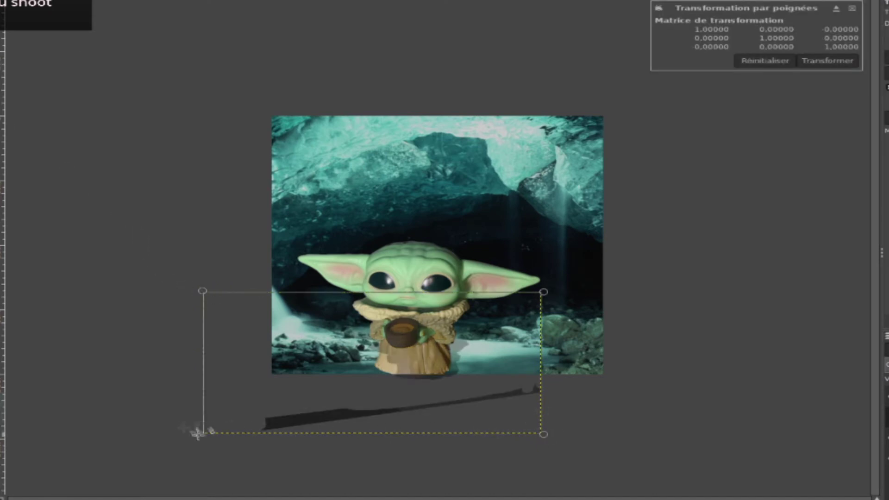
click(200, 434)
drag(544, 434, 580, 436)
mouse_move(202, 291)
mouse_down()
mouse_move(336, 297)
mouse_move(353, 283)
mouse_up()
drag(580, 436, 519, 433)
drag(198, 436, 247, 471)
drag(544, 292, 612, 267)
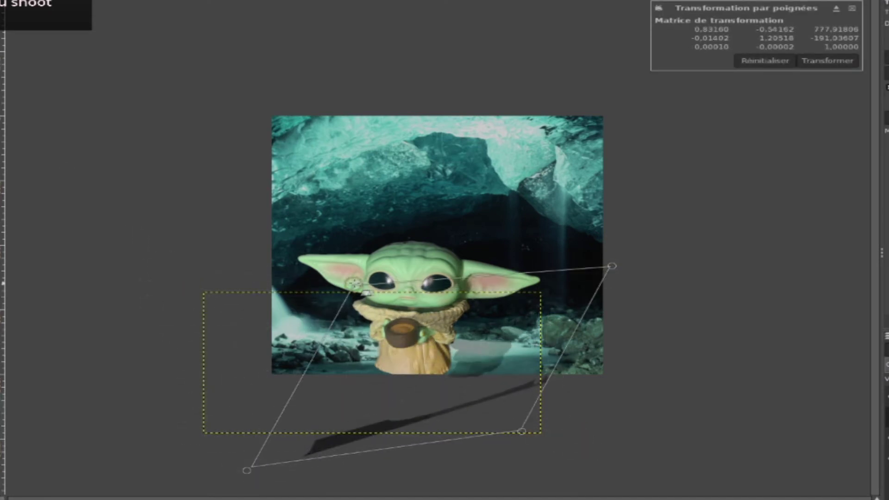
drag(353, 284, 191, 261)
drag(521, 432, 569, 449)
key(Return)
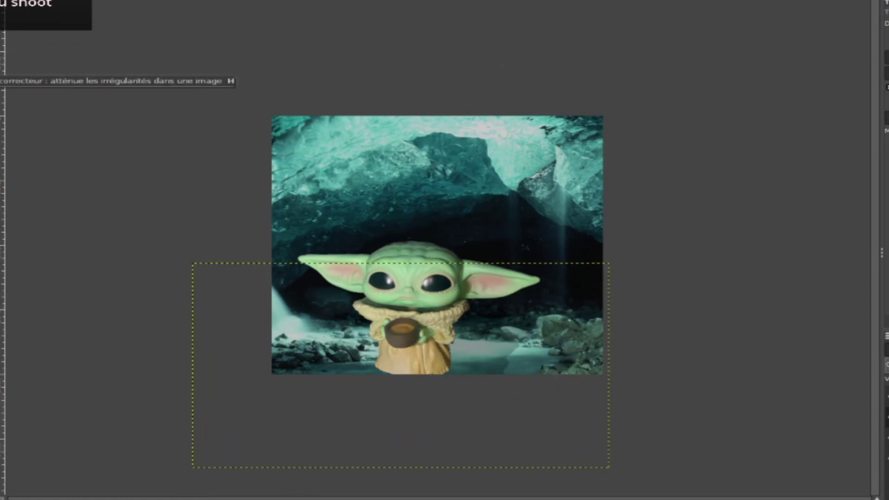
Step: Scale the shadow layer and move it up and to the left
key(shift+s)
drag(401, 366, 356, 352)
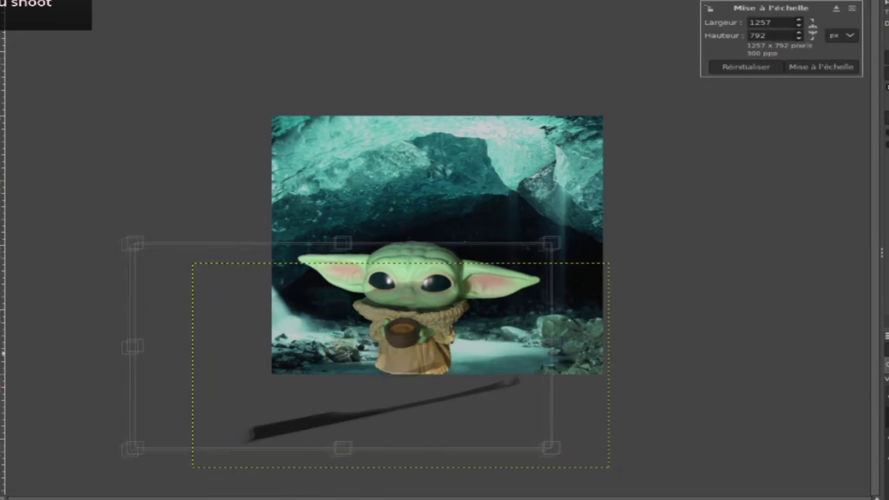
click(815, 66)
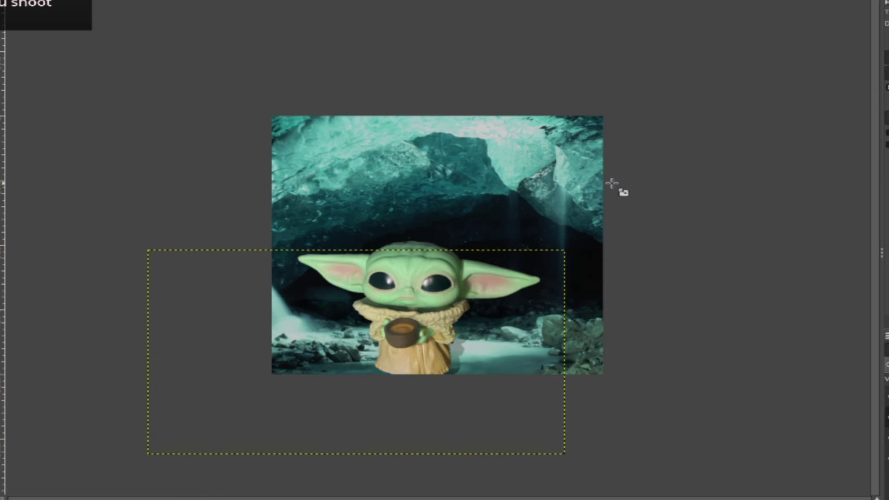
Step: Export the image as bydbaby.jpg
key(ctrl+shift+e)
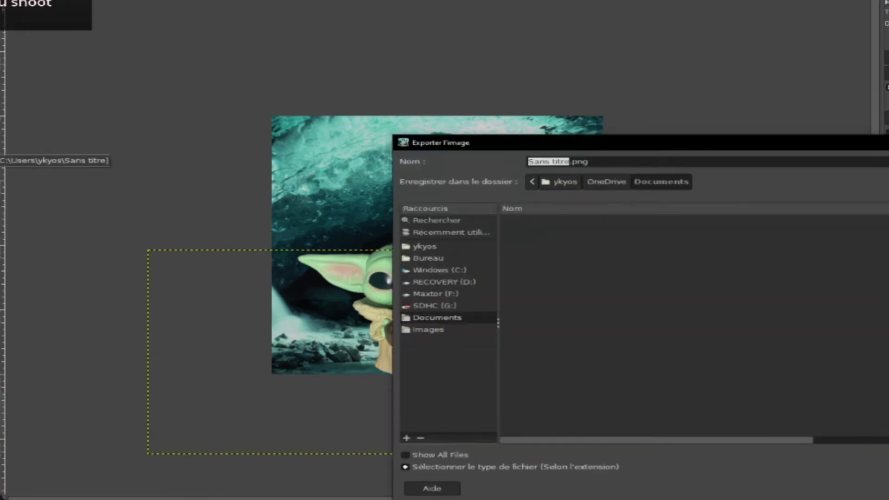
text(byd)
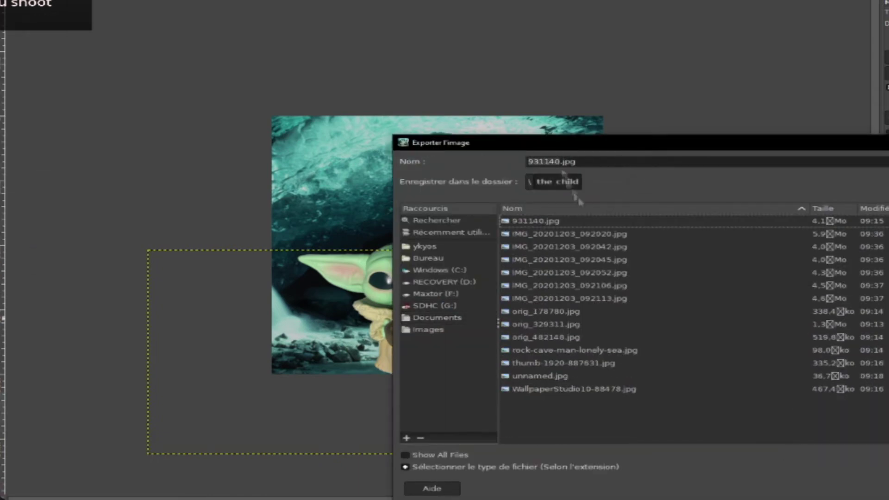
text(baby.jpg)
key(Return)
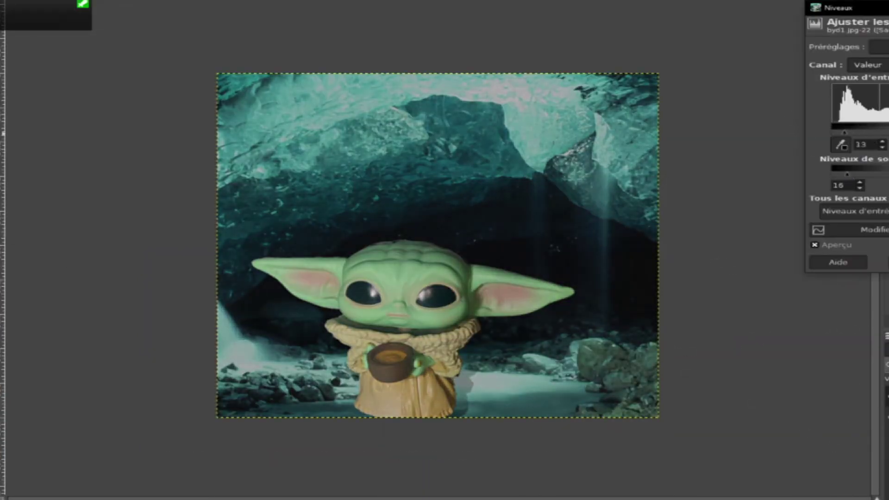
Step: Brighten the photo via Levels input, darken shadows with a Curves point, and open Destripe
drag(844, 133, 864, 134)
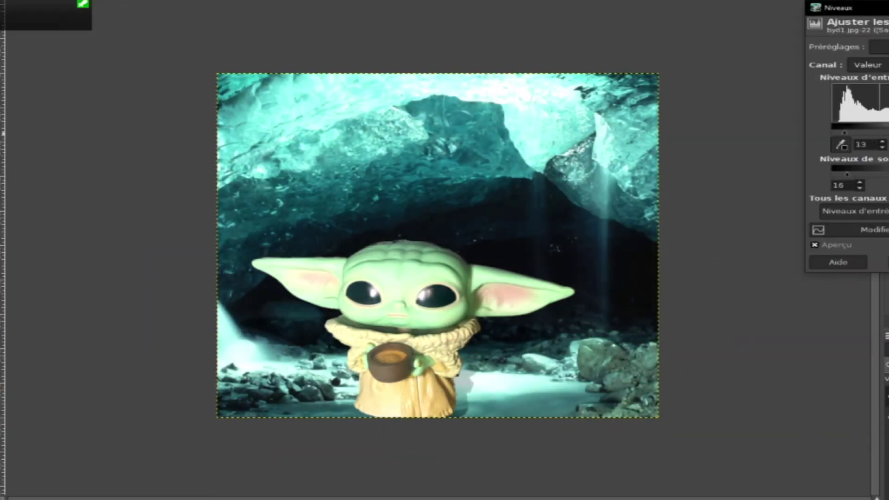
right_click(552, 185)
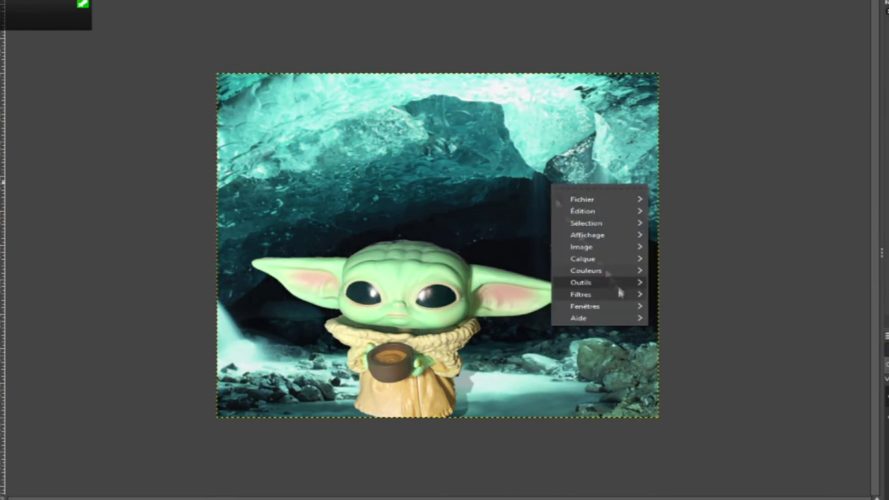
click(694, 273)
drag(808, 234, 808, 239)
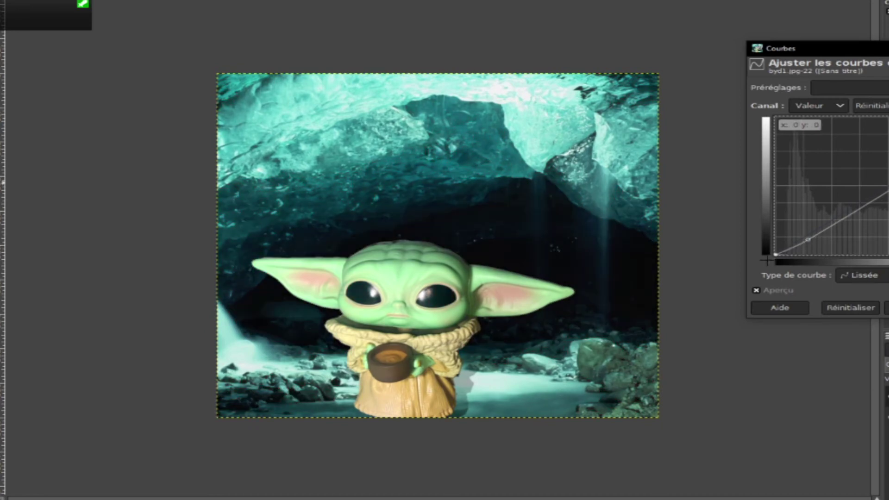
key(Return)
right_click(526, 231)
mouse_move(558, 294)
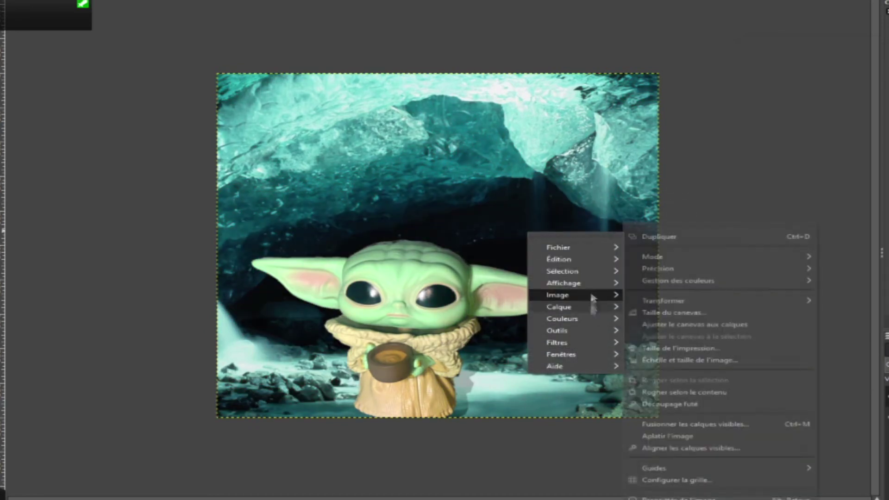
click(834, 441)
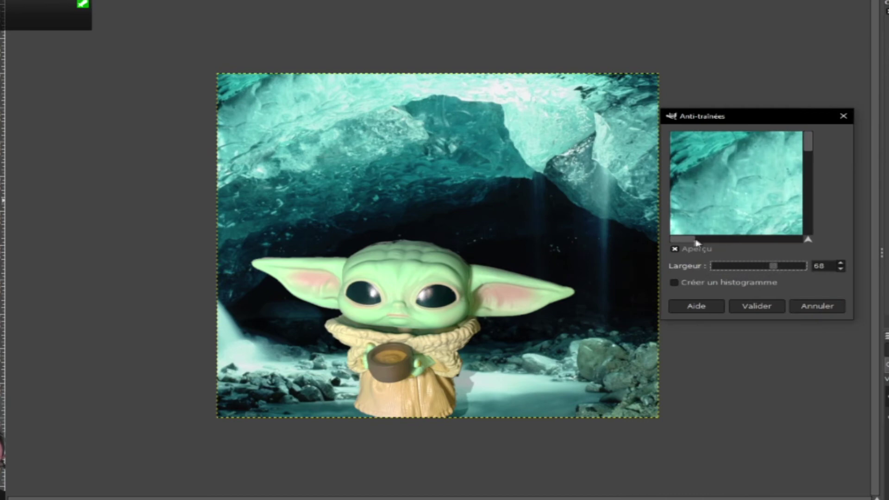
Step: Apply the Destripe filter, then preview and dismiss a Softglow effect
drag(697, 241, 741, 241)
click(765, 307)
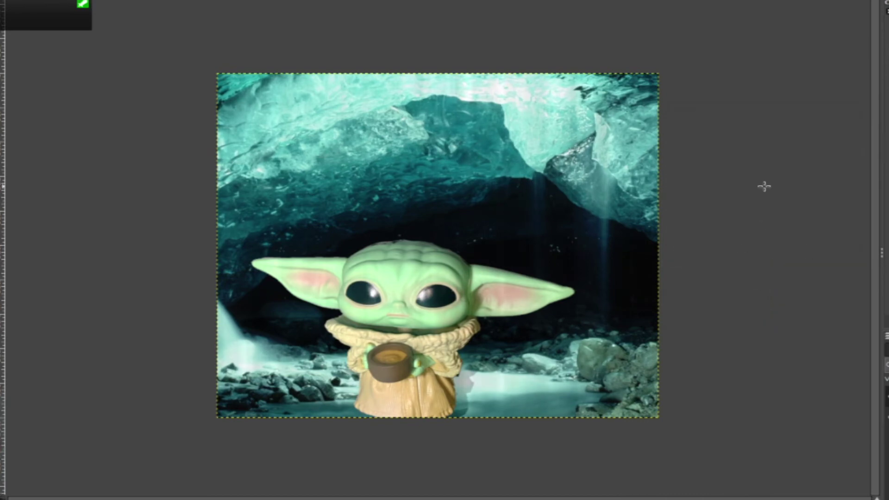
right_click(564, 276)
mouse_move(695, 400)
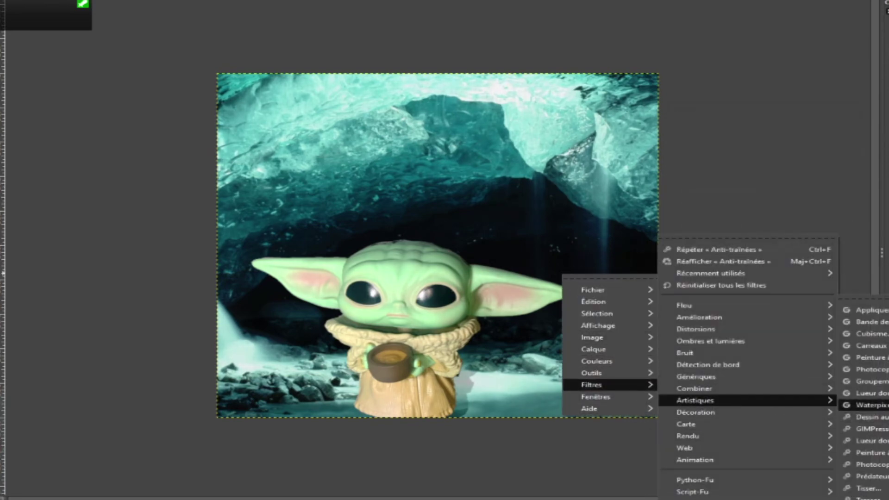
click(871, 393)
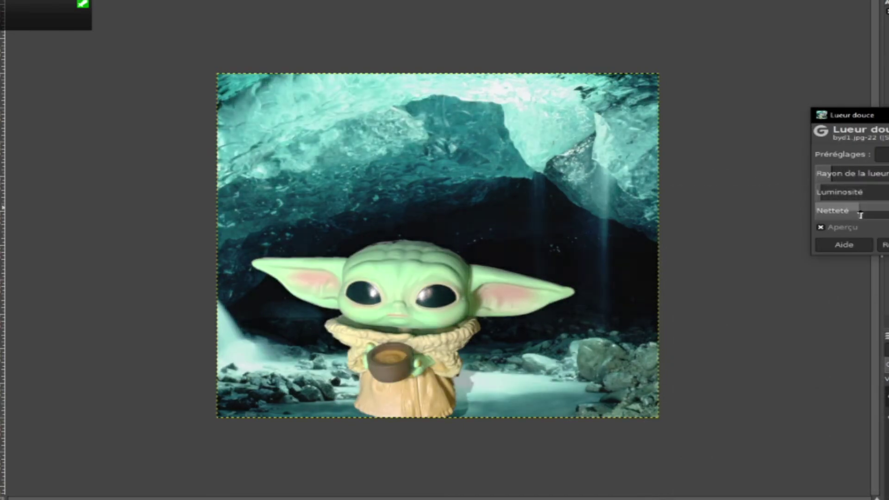
key(Return)
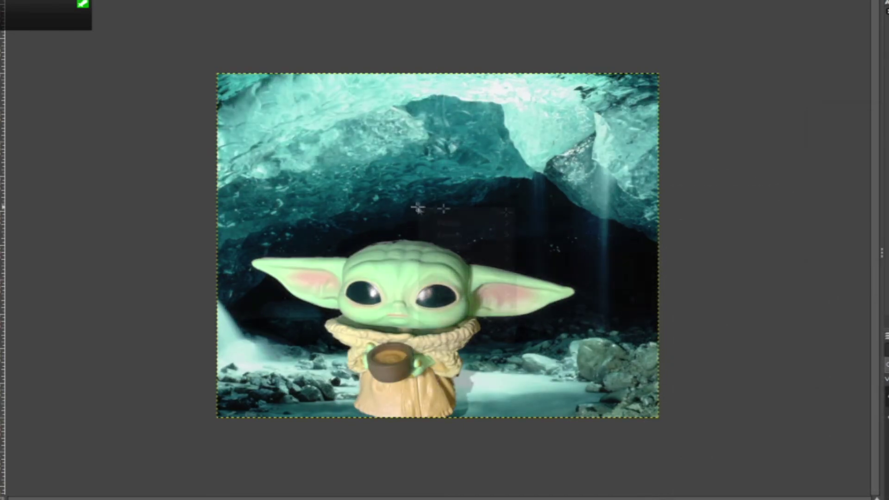
Step: Preview a lens flare centred up-left, then a Cartoon effect with adjusted black percentage
right_click(416, 205)
click(723, 360)
mouse_move(437, 244)
mouse_down()
mouse_move(423, 218)
mouse_move(540, 168)
mouse_move(216, 57)
mouse_move(658, 414)
mouse_move(576, 268)
mouse_move(635, 252)
mouse_move(639, 175)
mouse_move(251, 198)
mouse_move(192, 284)
mouse_move(173, 371)
mouse_up()
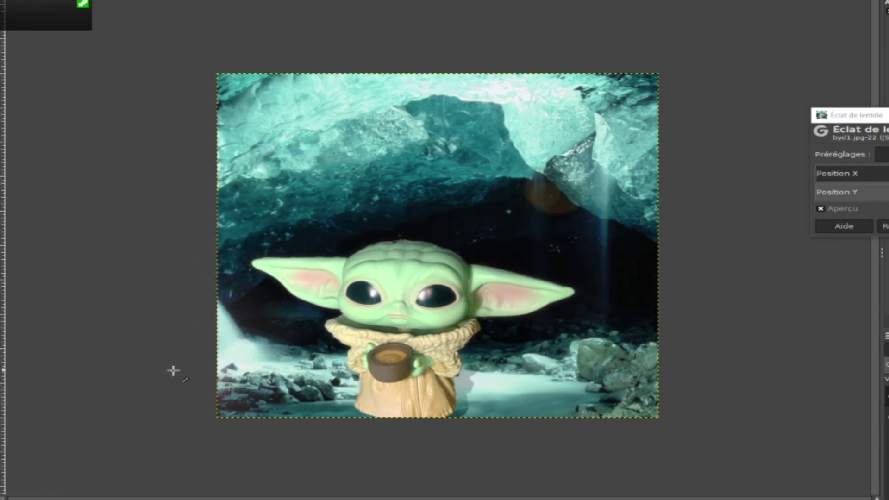
right_click(433, 224)
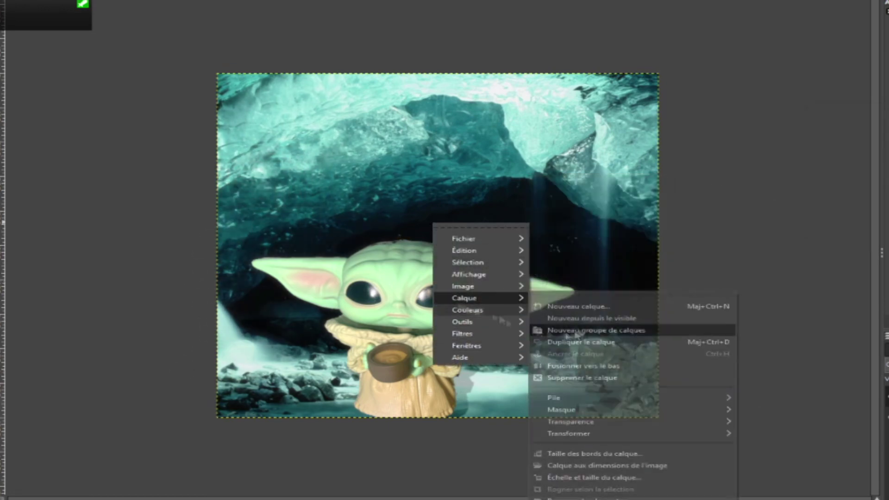
mouse_move(566, 400)
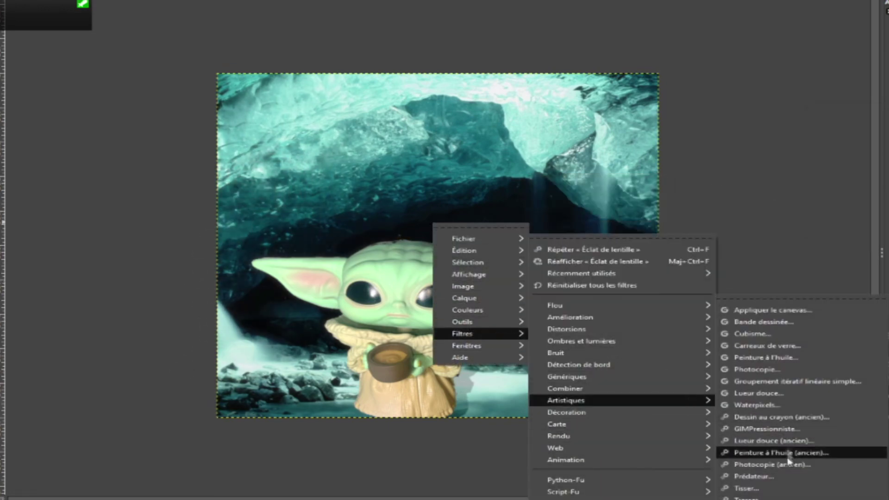
click(787, 322)
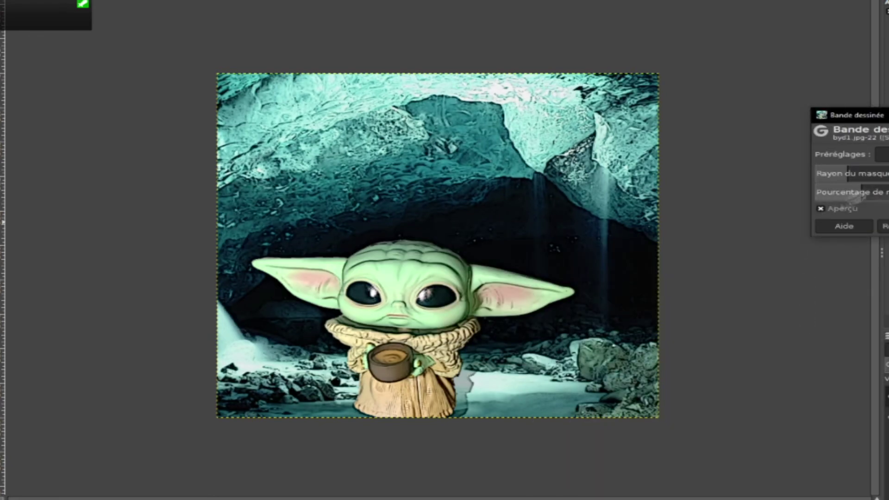
drag(816, 186, 819, 191)
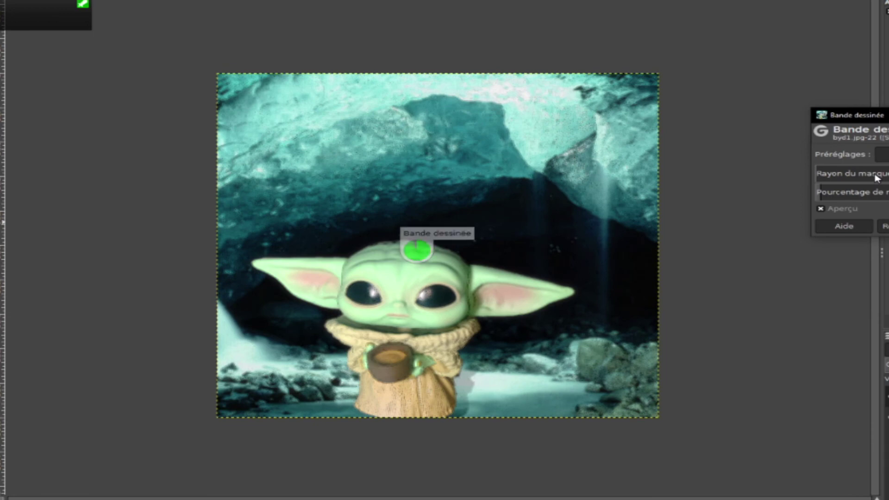
right_click(447, 220)
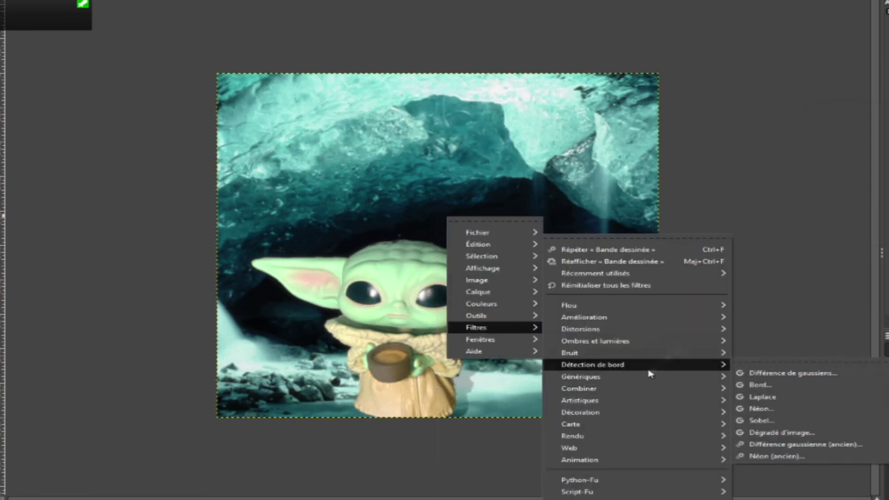
Step: Apply an Artistic drawing filter to the photo, then undo it
click(760, 372)
right_click(628, 226)
mouse_move(657, 334)
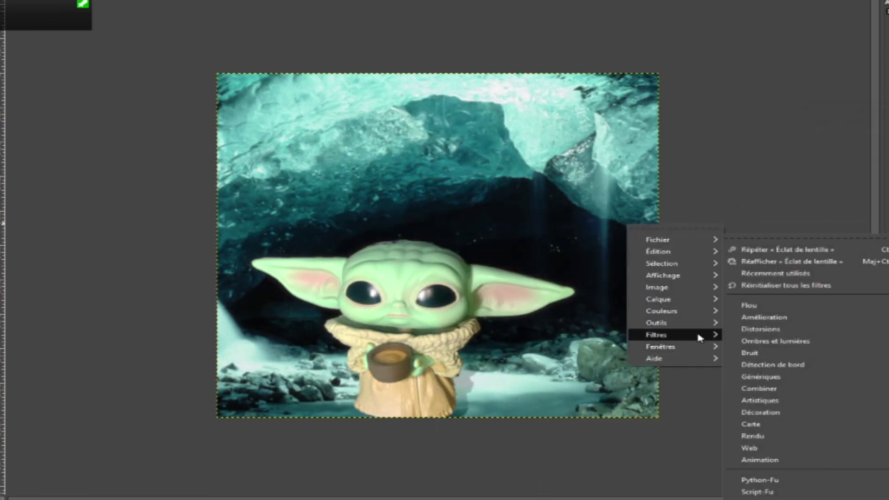
click(671, 412)
drag(468, 147, 819, 88)
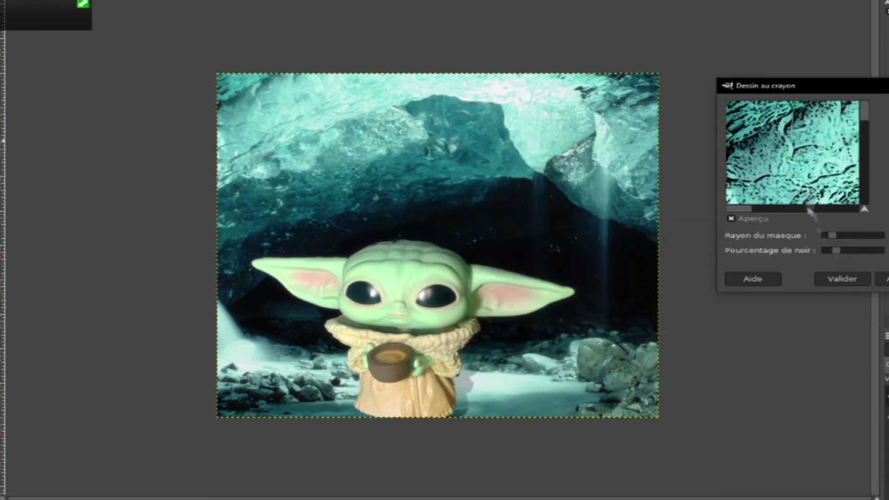
click(854, 280)
key(ctrl+z)
Step: Lower both brightness and contrast in Brightness-Contrast and confirm
right_click(561, 224)
click(718, 270)
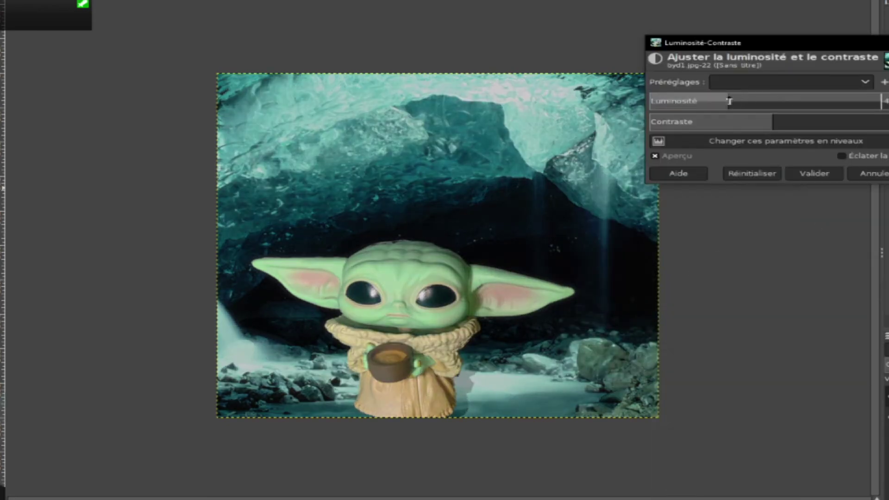
click(790, 101)
click(786, 122)
click(741, 122)
click(722, 101)
click(814, 174)
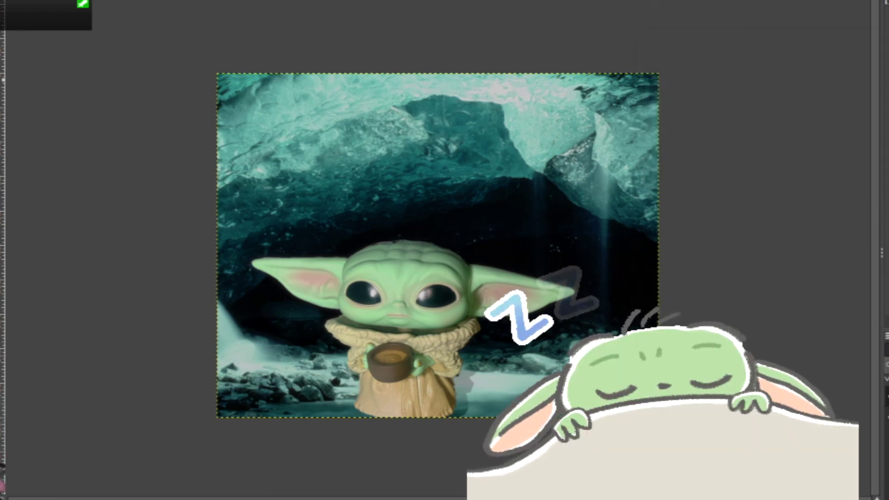
Step: Paste the signature, shrink it into the upper-left, rotate it, then begin exporting the image
key(ctrl+v)
key(shift+s)
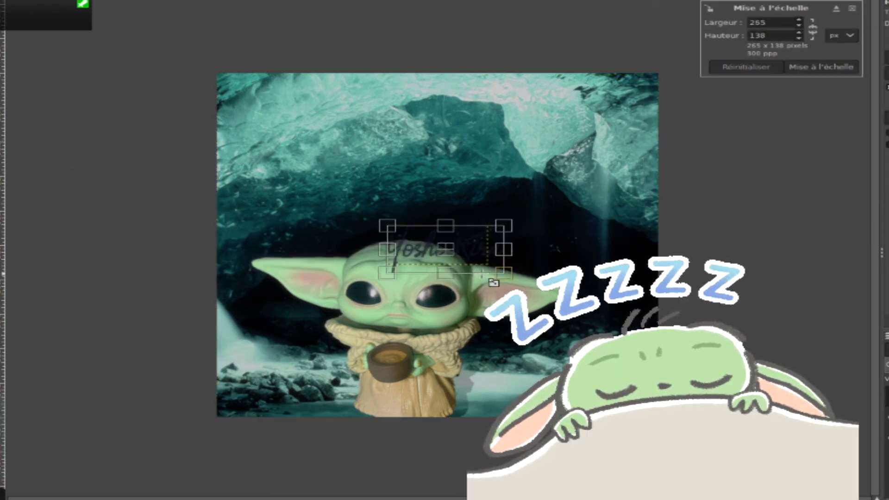
drag(438, 245, 308, 116)
key(shift+r)
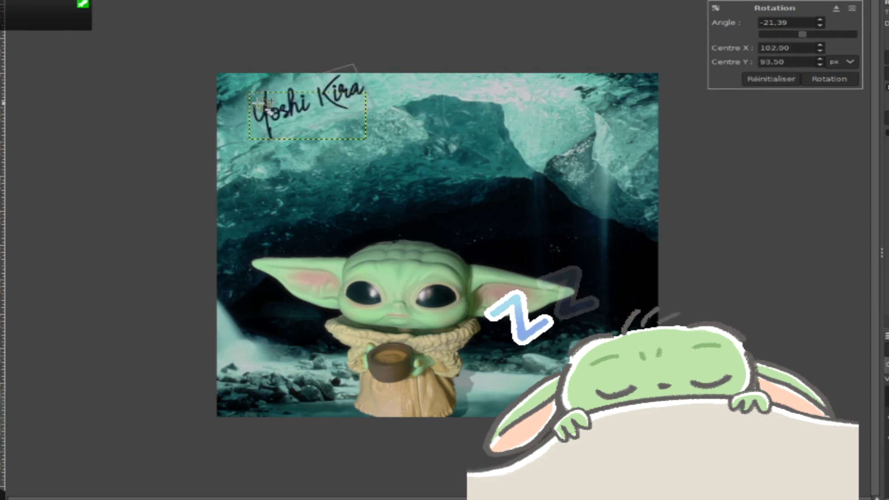
right_click(349, 114)
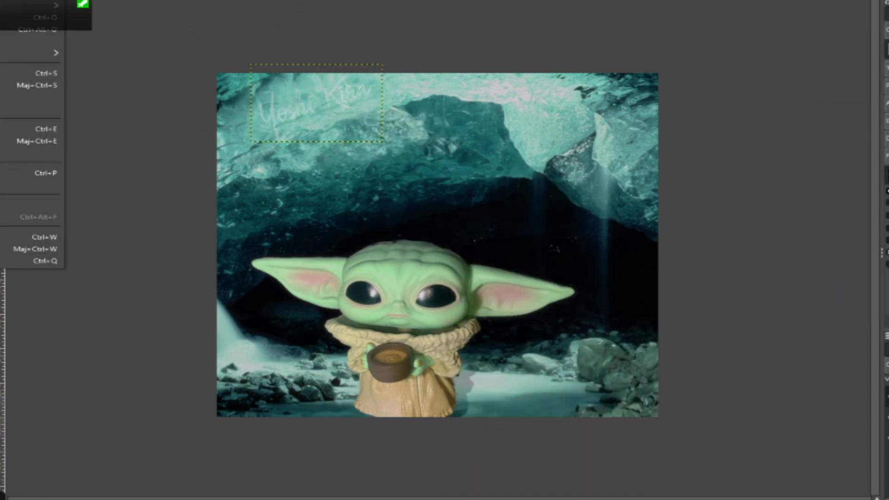
key(ctrl+shift+e)
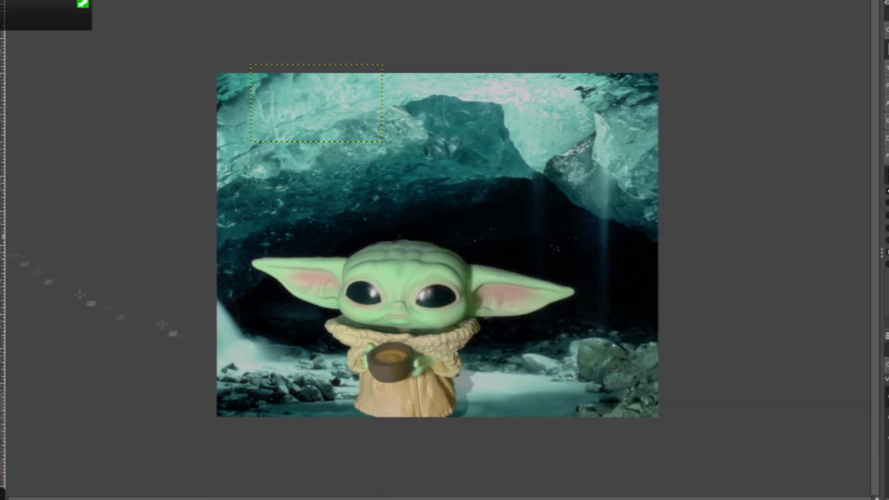